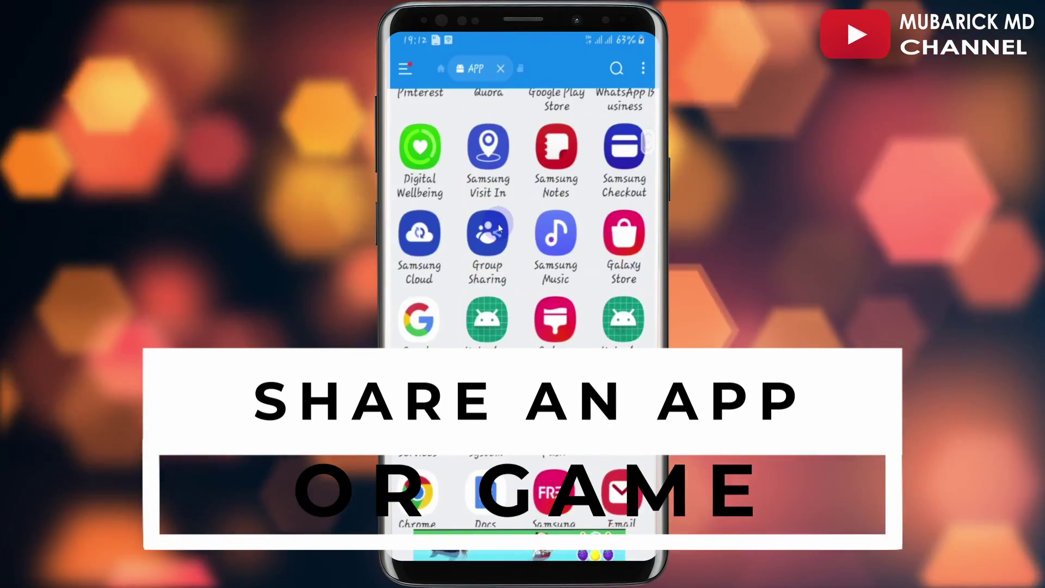
# Select an app in ESuper's installed APP grid and share it via Bluetooth.
pyautogui.scroll(2, 527, 282)
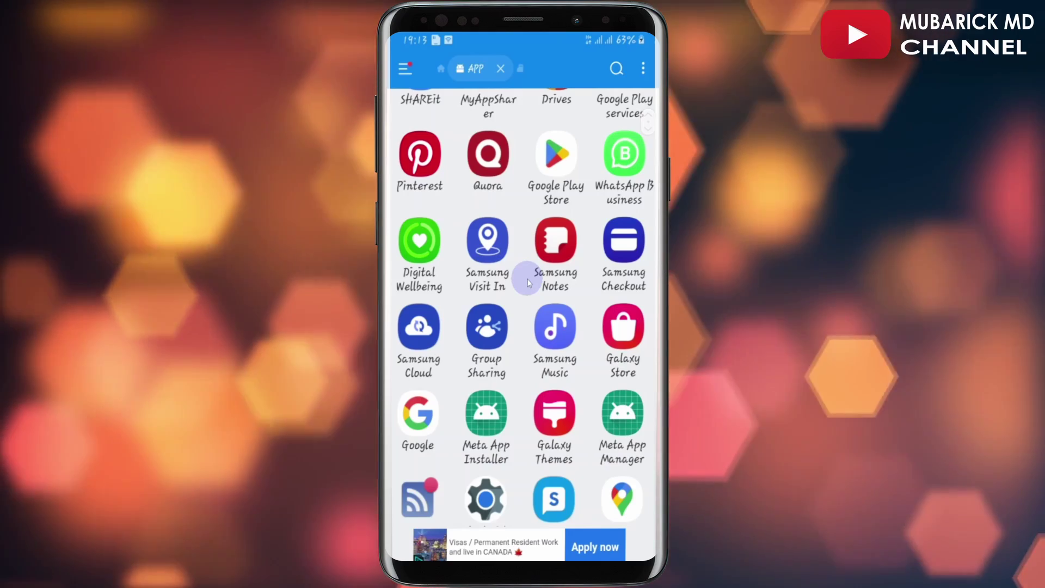
pyautogui.click(528, 282)
pyautogui.click(620, 544)
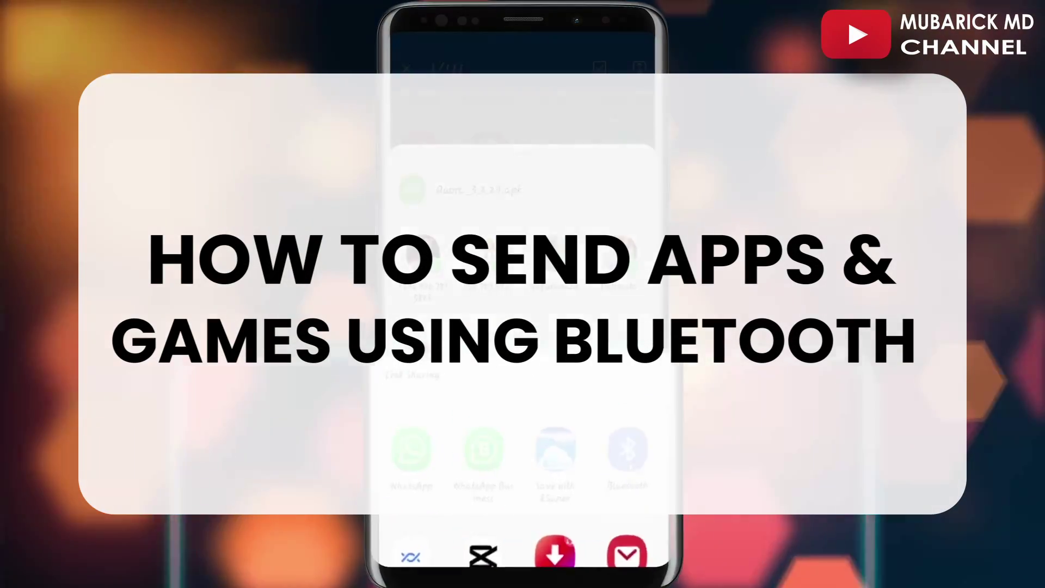
pyautogui.click(618, 454)
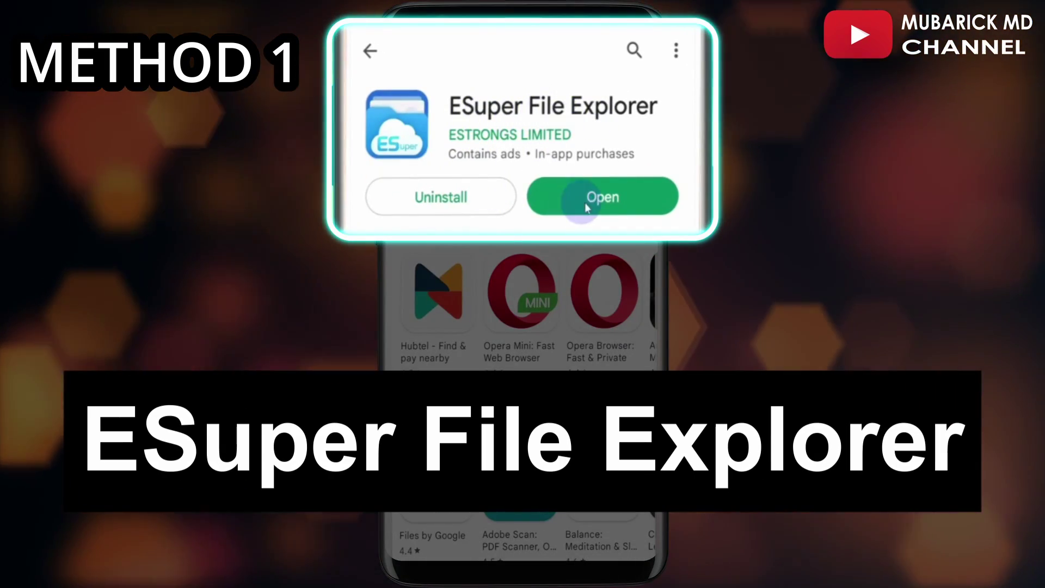
# Launch ESuper File Explorer from its Play Store page and scroll to its App info.
pyautogui.click(587, 206)
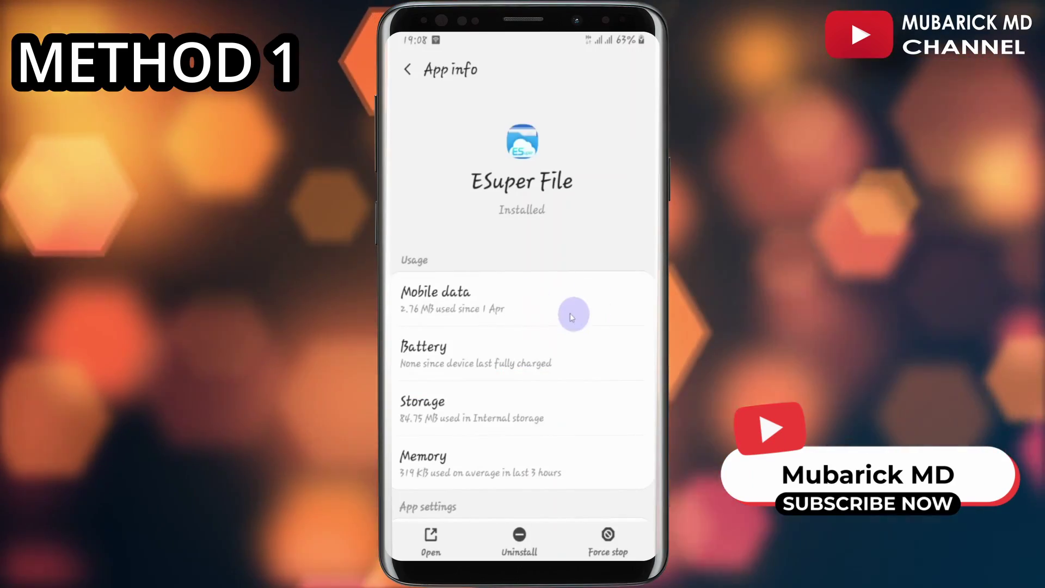
pyautogui.scroll(-5, 539, 305)
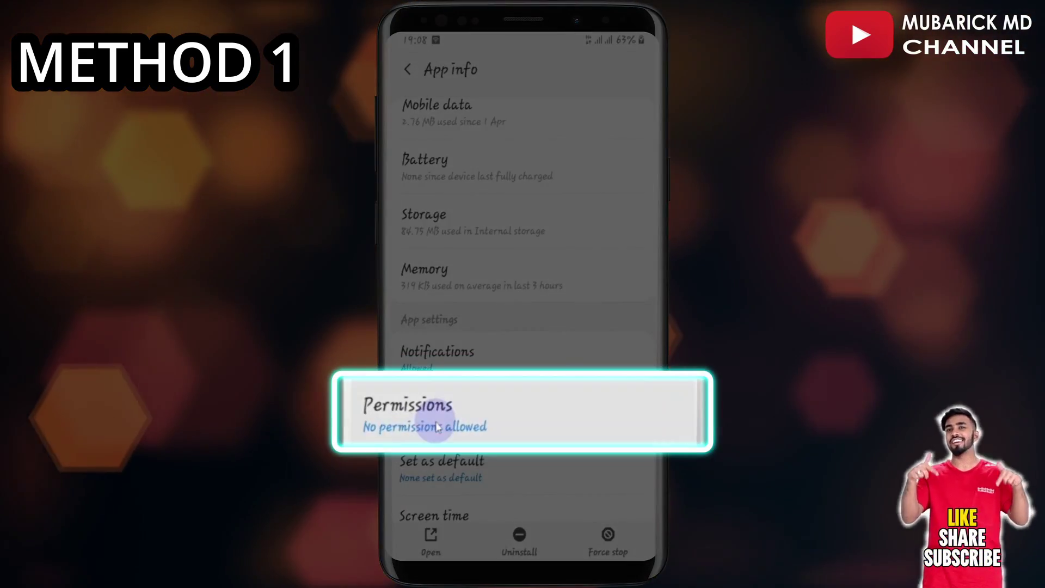
# Allow ESuper File Explorer the Contacts and Storage permissions in its permission list.
pyautogui.click(437, 427)
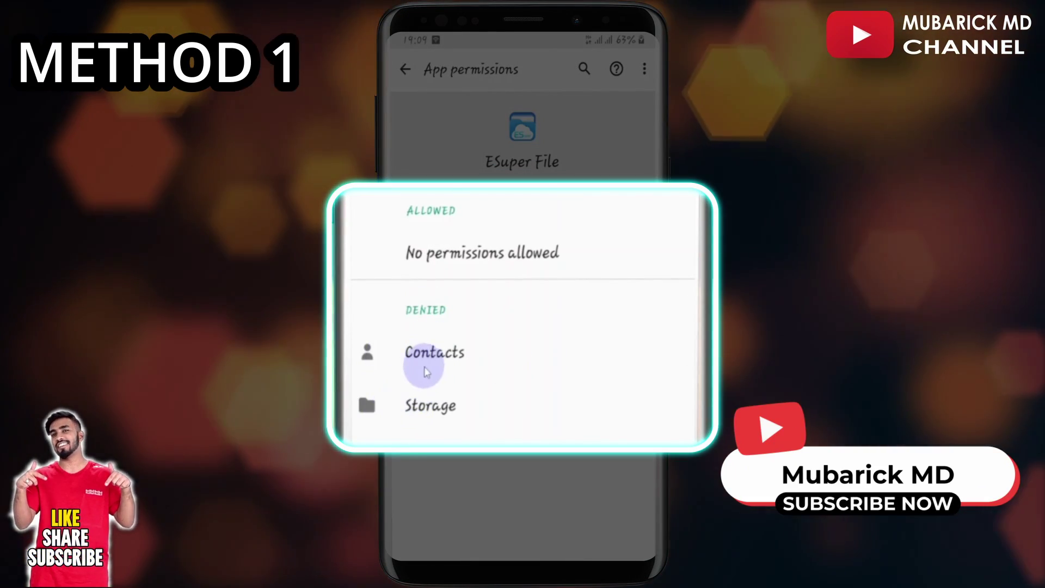
pyautogui.click(409, 359)
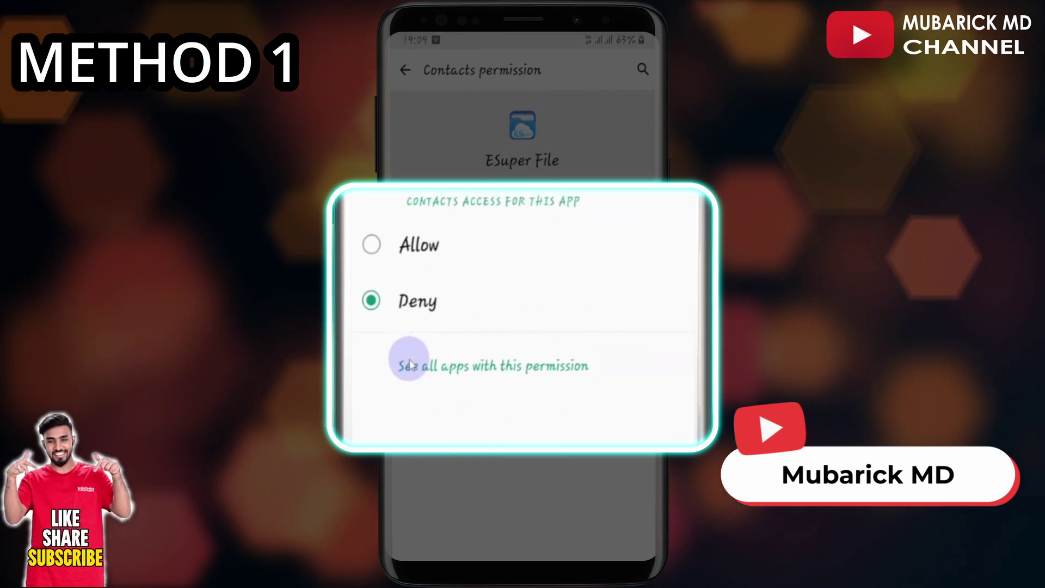
pyautogui.click(370, 245)
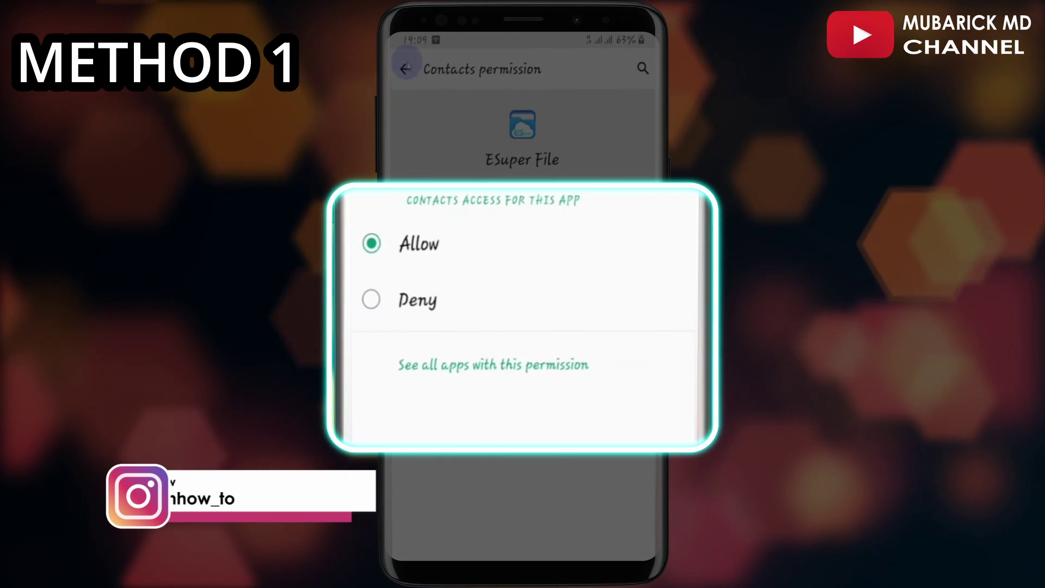
pyautogui.click(405, 69)
pyautogui.click(396, 354)
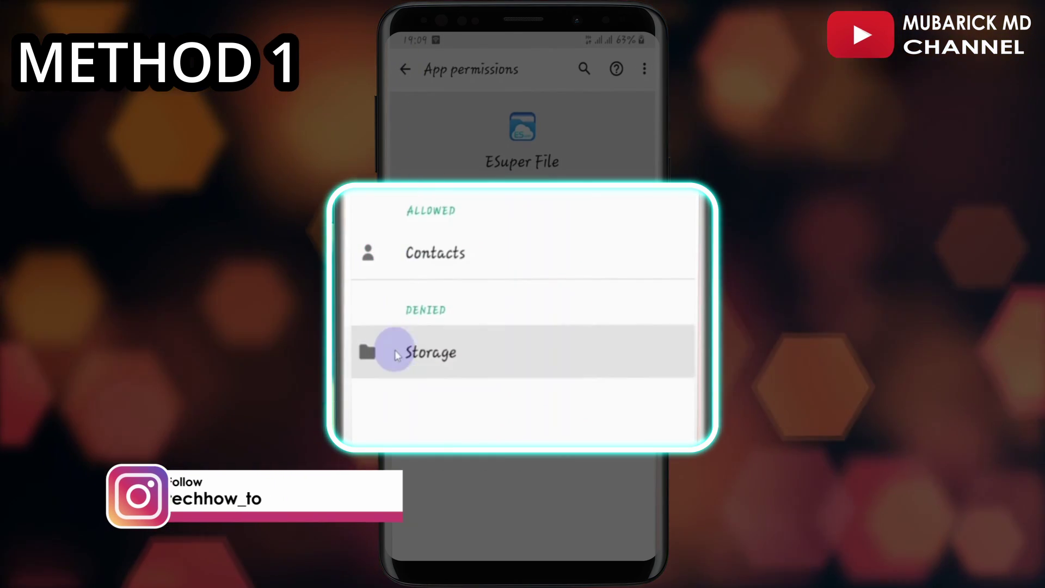
pyautogui.click(371, 244)
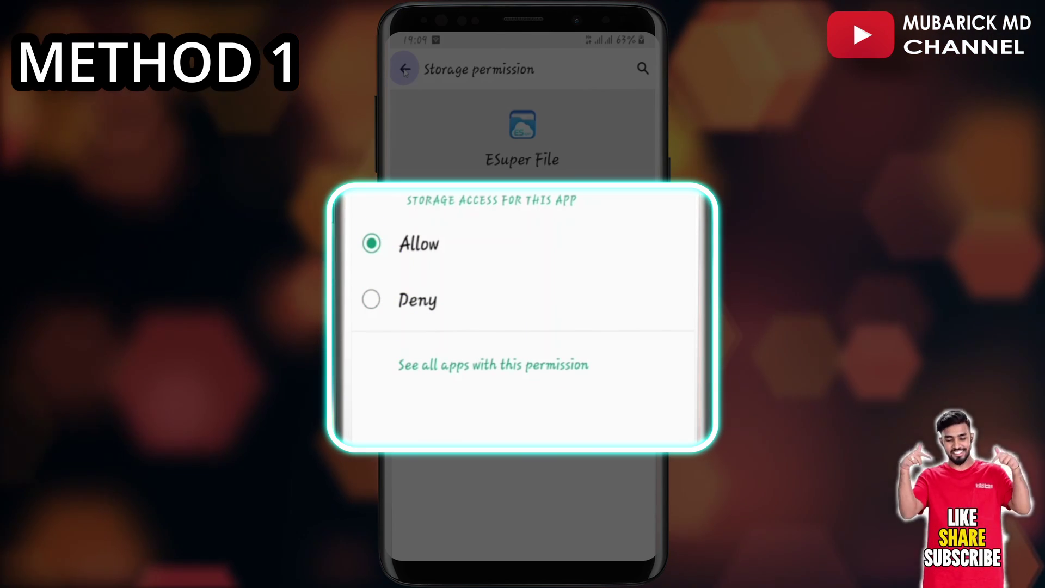
pyautogui.click(405, 69)
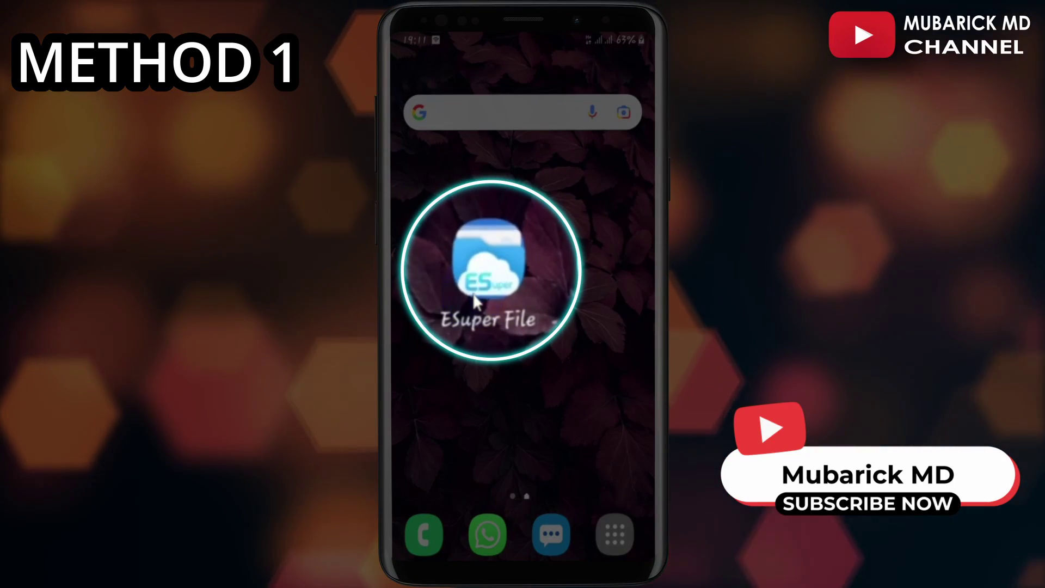
# Open ESuper's APP category and long-press Quora in the installed apps list.
pyautogui.click(473, 293)
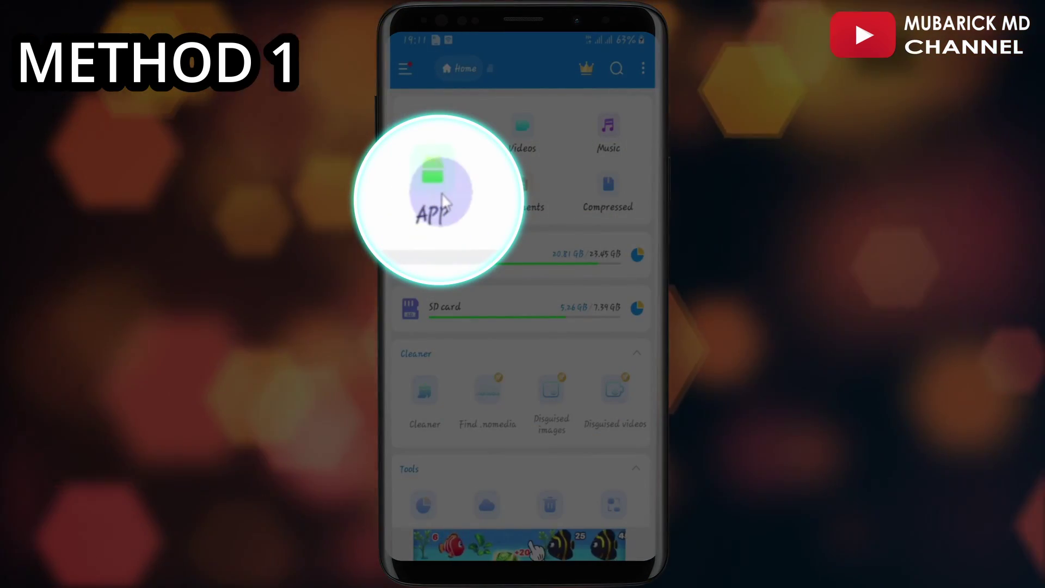
pyautogui.click(444, 201)
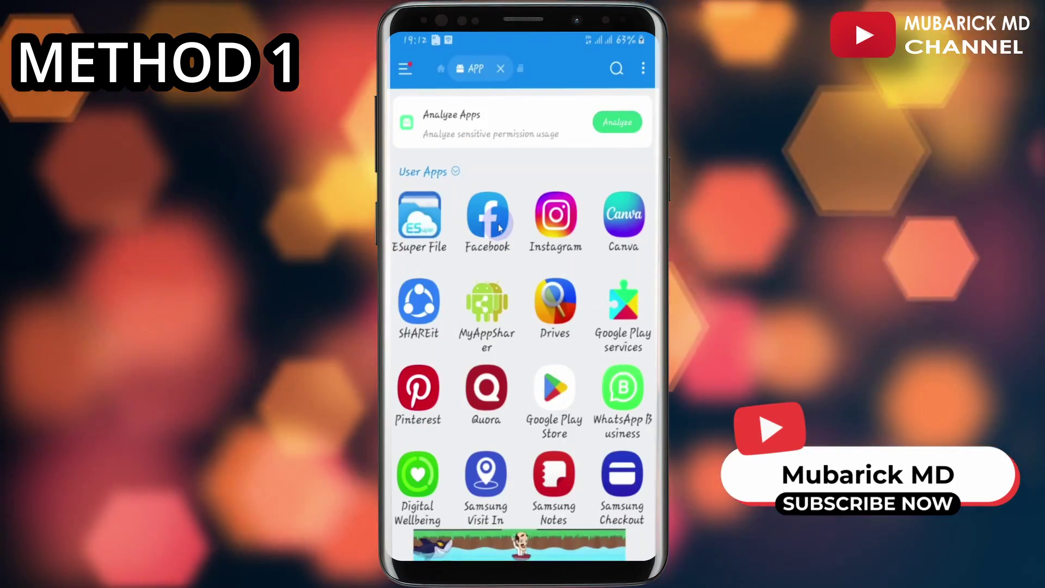
pyautogui.scroll(-5, 498, 224)
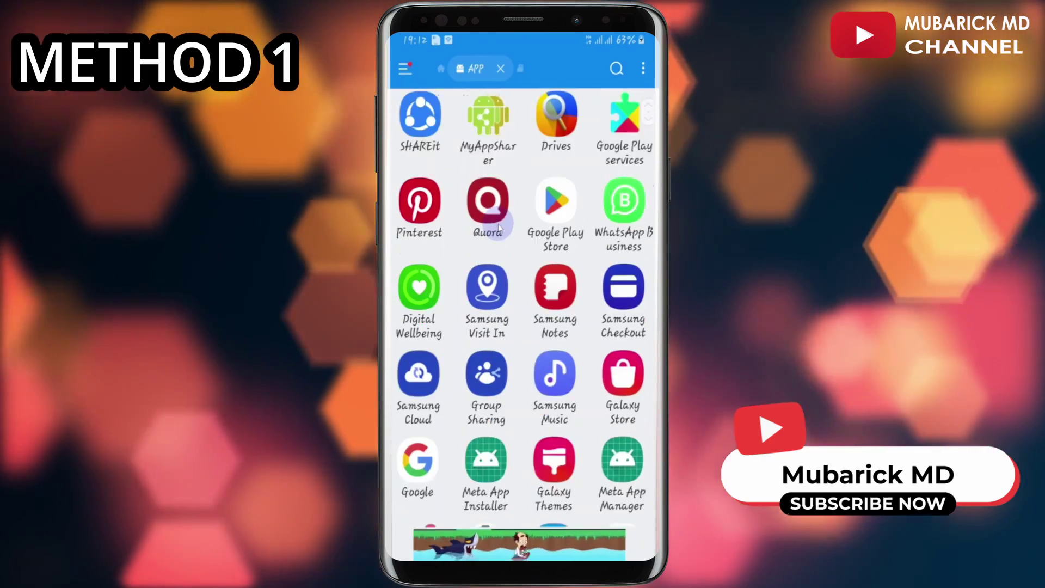
pyautogui.scroll(-4, 498, 229)
pyautogui.scroll(3, 522, 278)
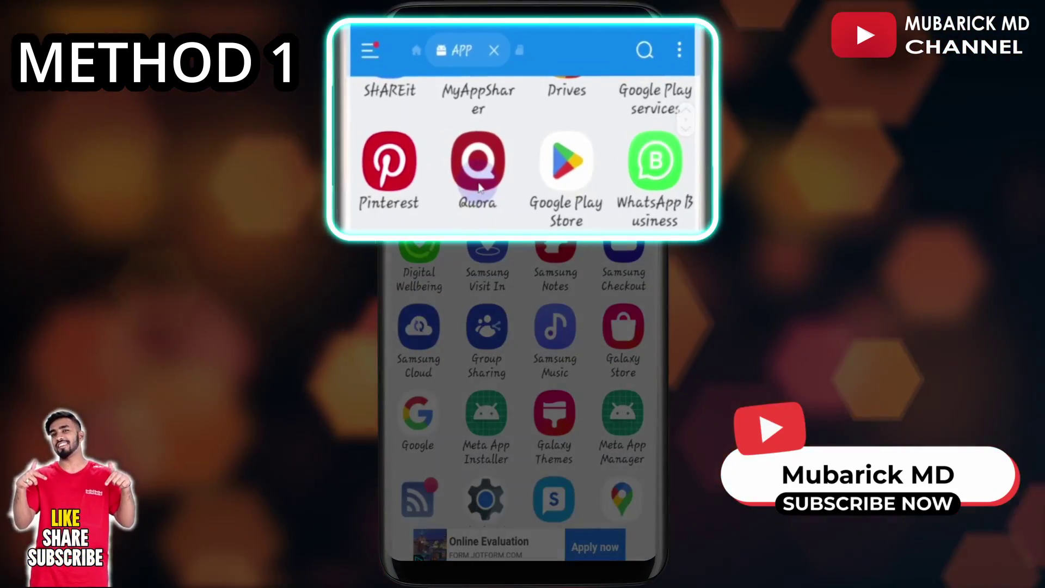
pyautogui.click(479, 188)
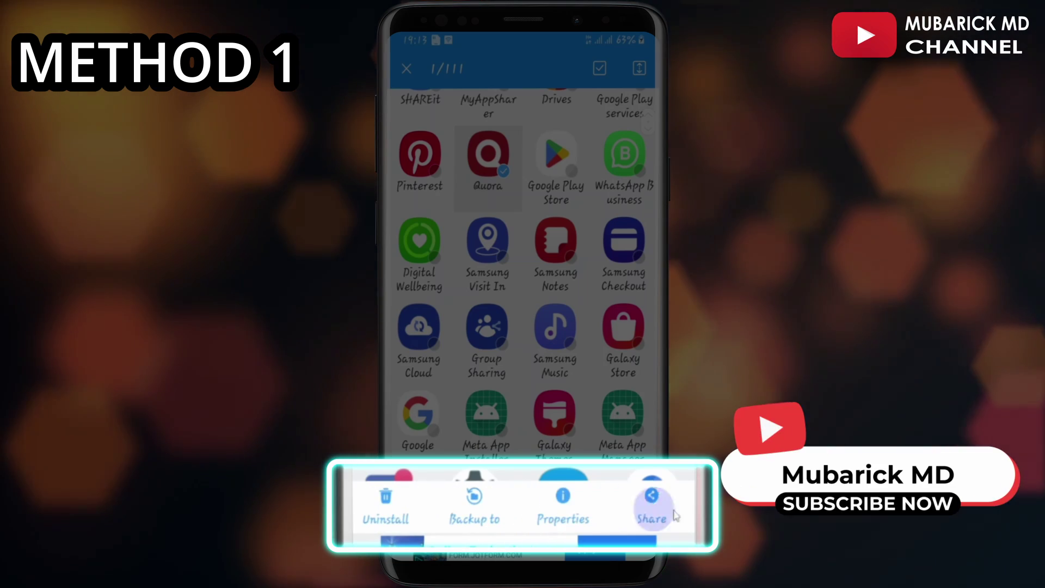
# Share Quora_3.2.20.apk via Bluetooth to reach the Select device list.
pyautogui.click(649, 526)
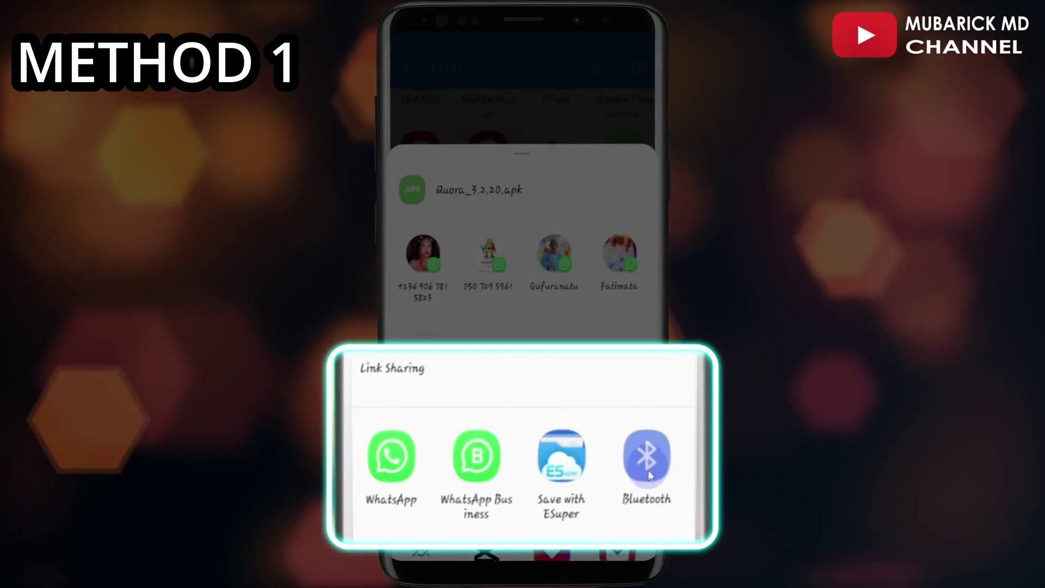
pyautogui.click(618, 453)
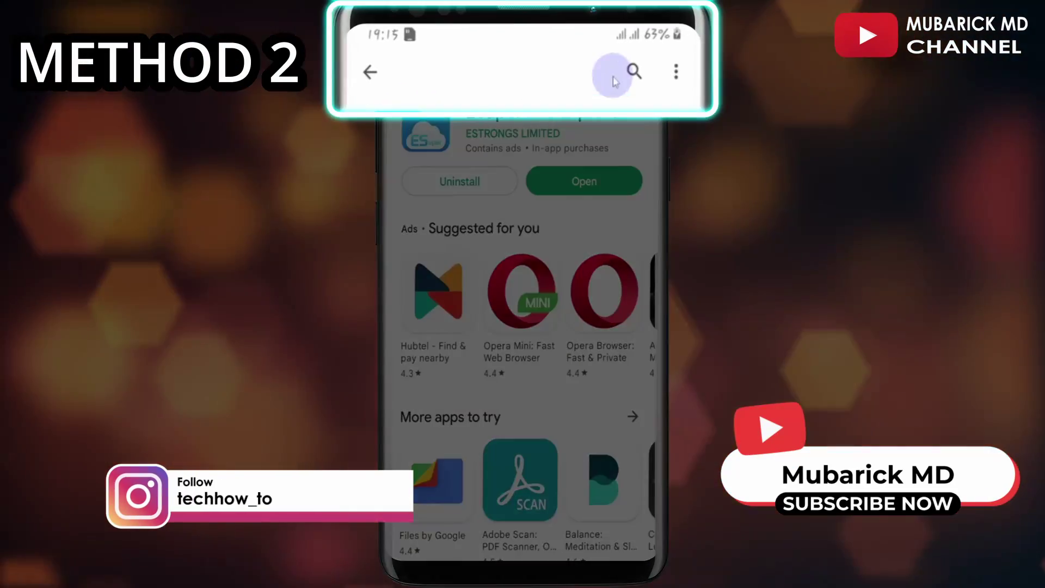
# Search the Play Store for 'myappsharer' and launch MyAppSharer from the result.
pyautogui.click(634, 76)
pyautogui.write('m')
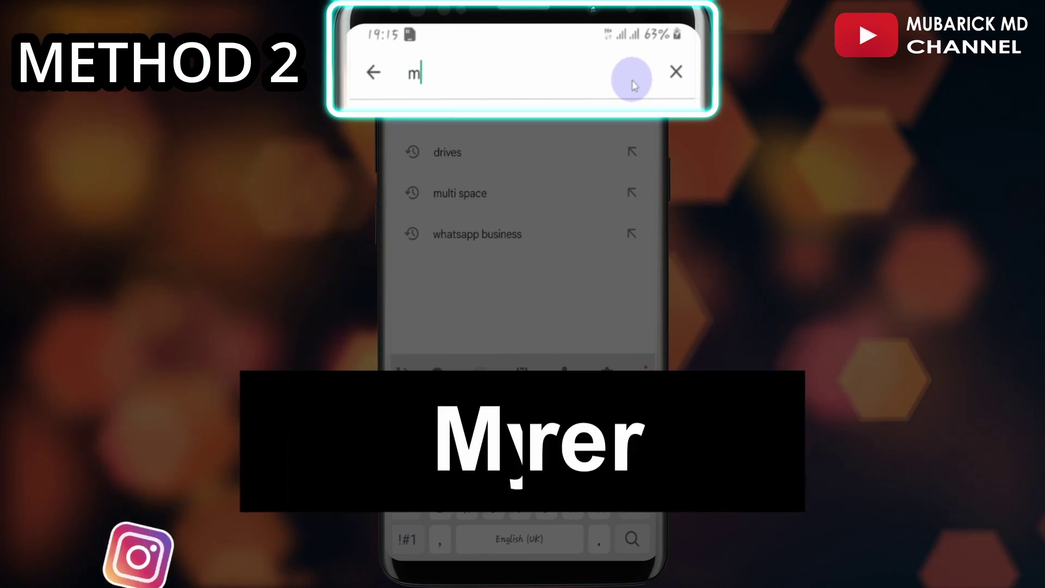
pyautogui.write('yappsharer')
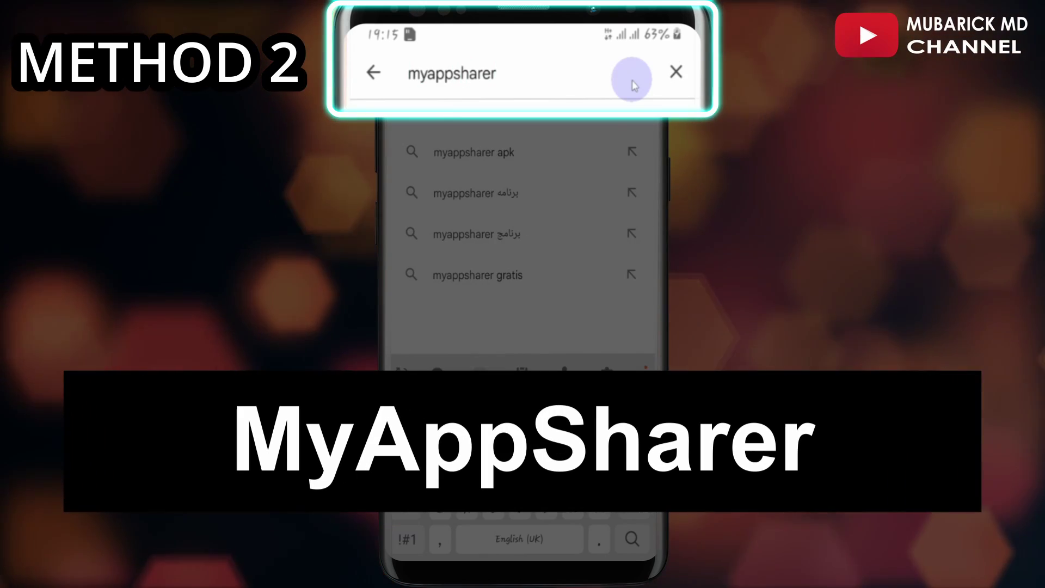
pyautogui.press('Return')
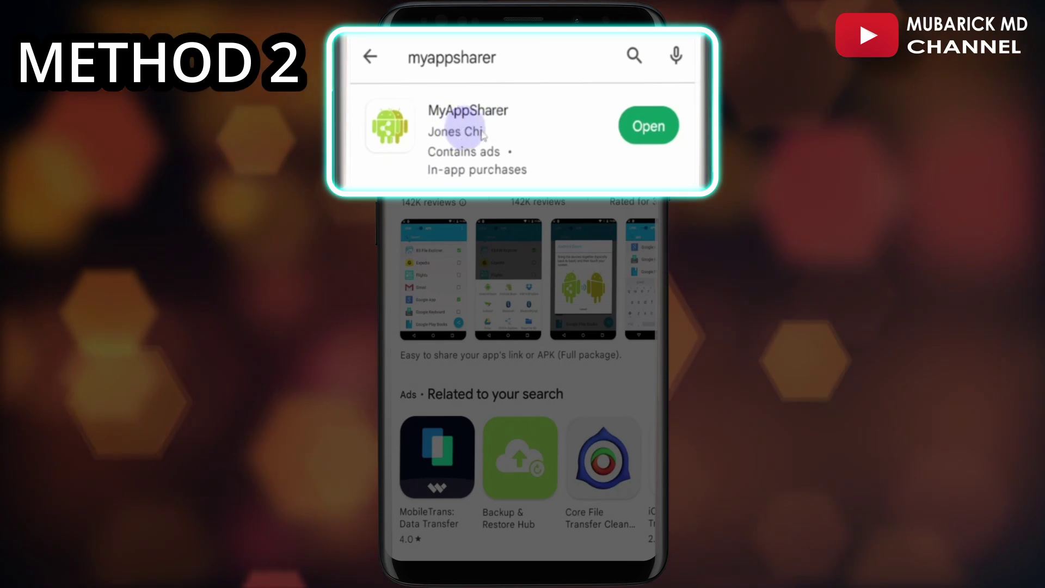
pyautogui.click(626, 136)
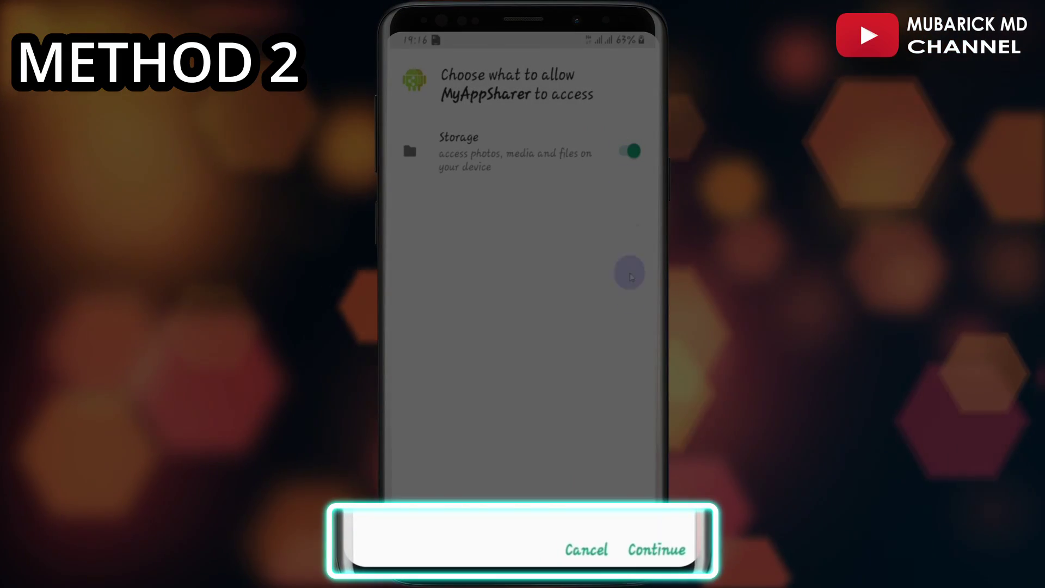
# Grant MyAppSharer storage access, dismiss the older-Android warning, and scroll the app list.
pyautogui.click(656, 549)
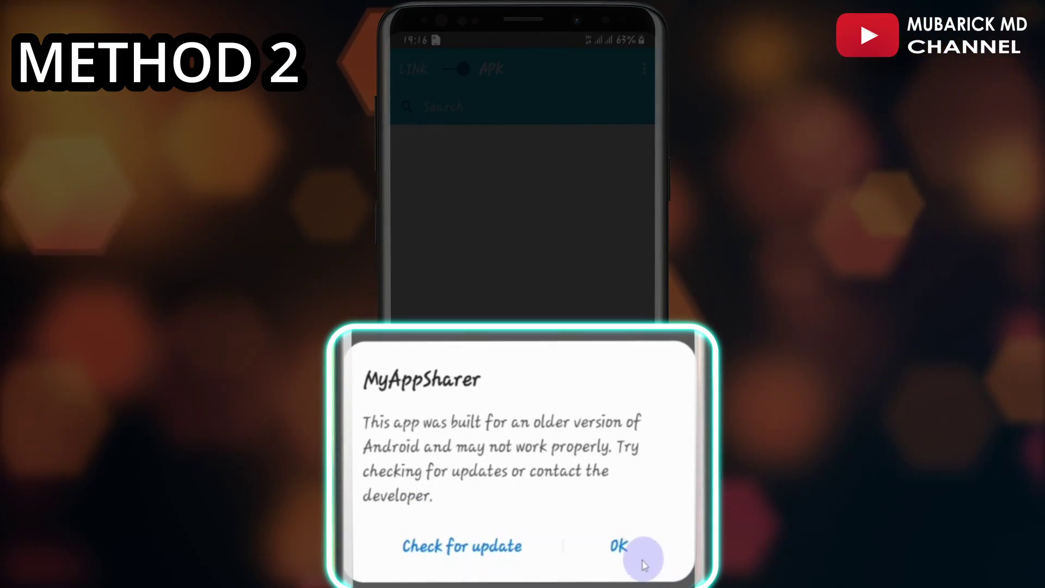
pyautogui.click(620, 548)
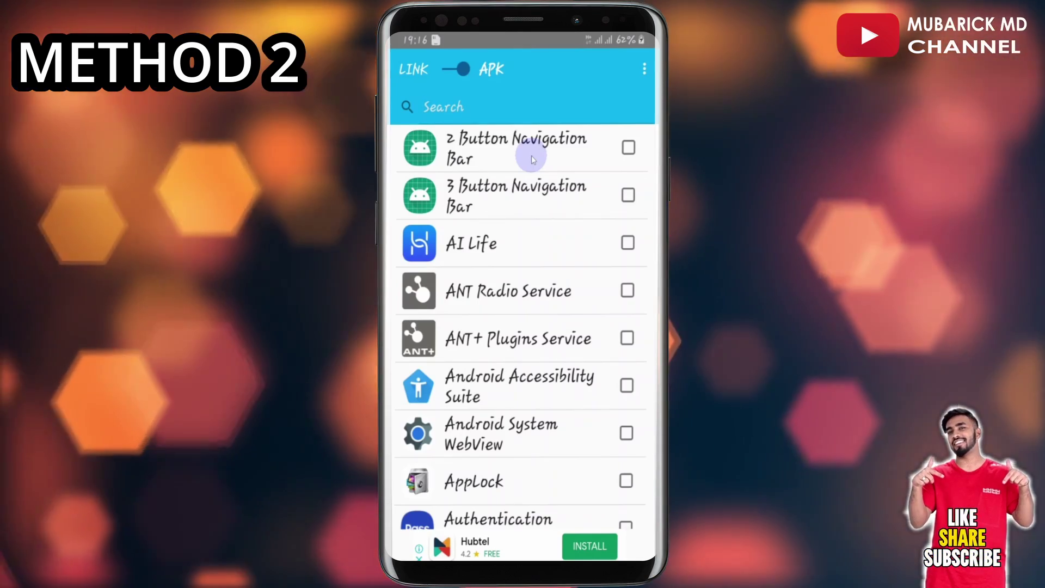
pyautogui.scroll(-6, 533, 159)
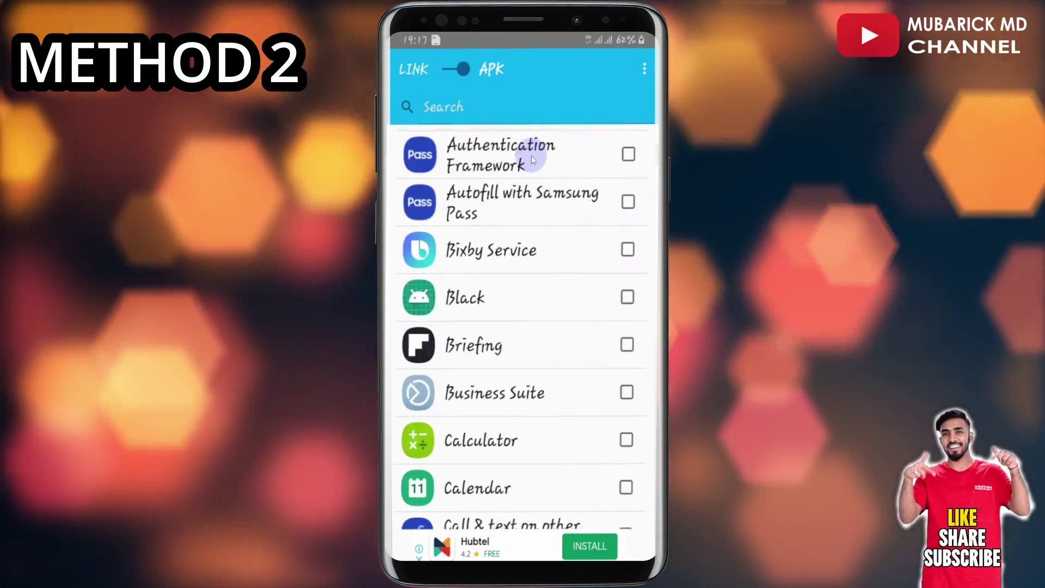
pyautogui.scroll(-4, 532, 159)
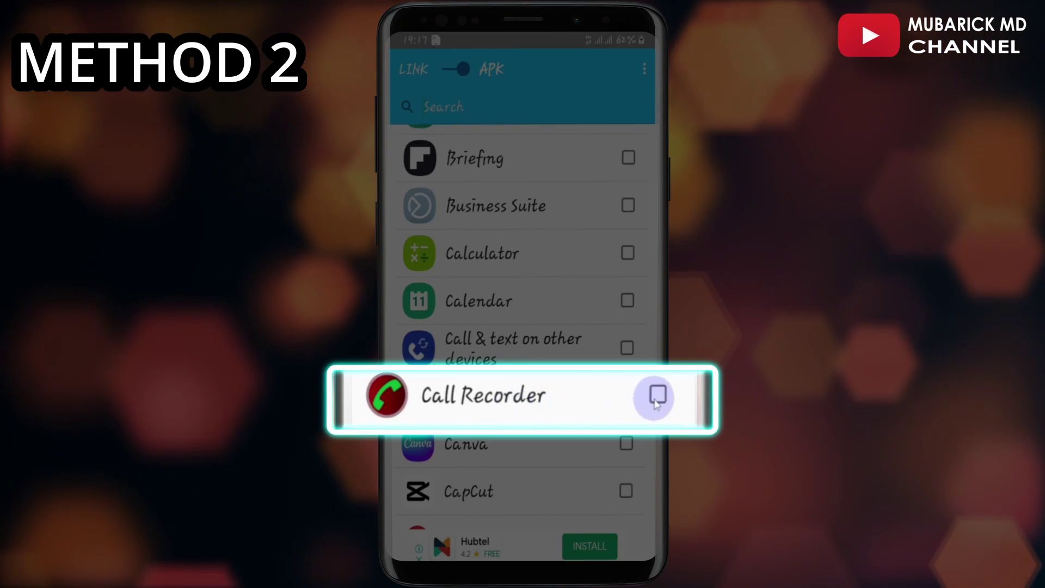
# Check Call Recorder and send its APK via Bluetooth.
pyautogui.click(656, 399)
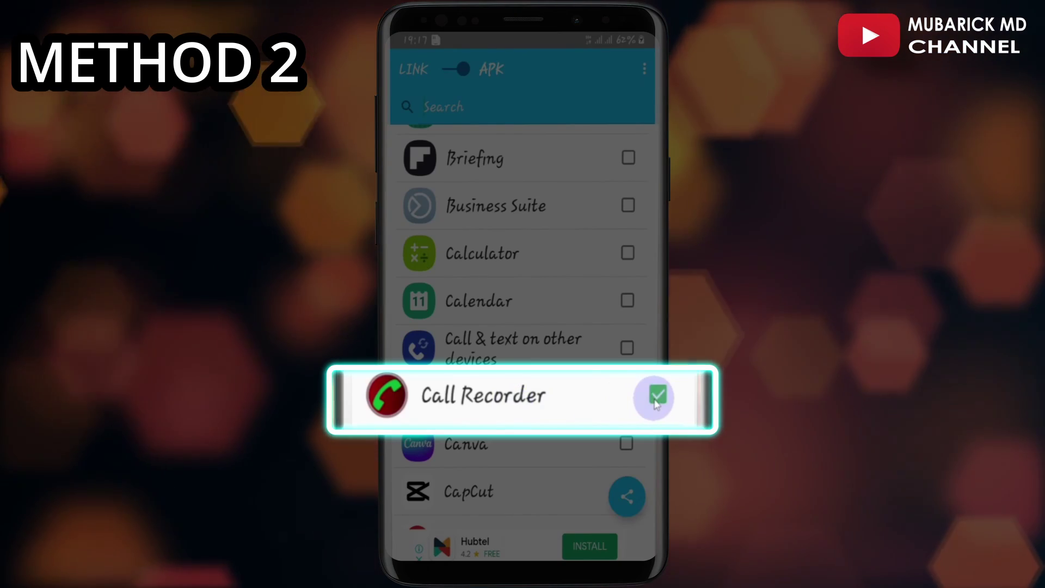
pyautogui.click(626, 496)
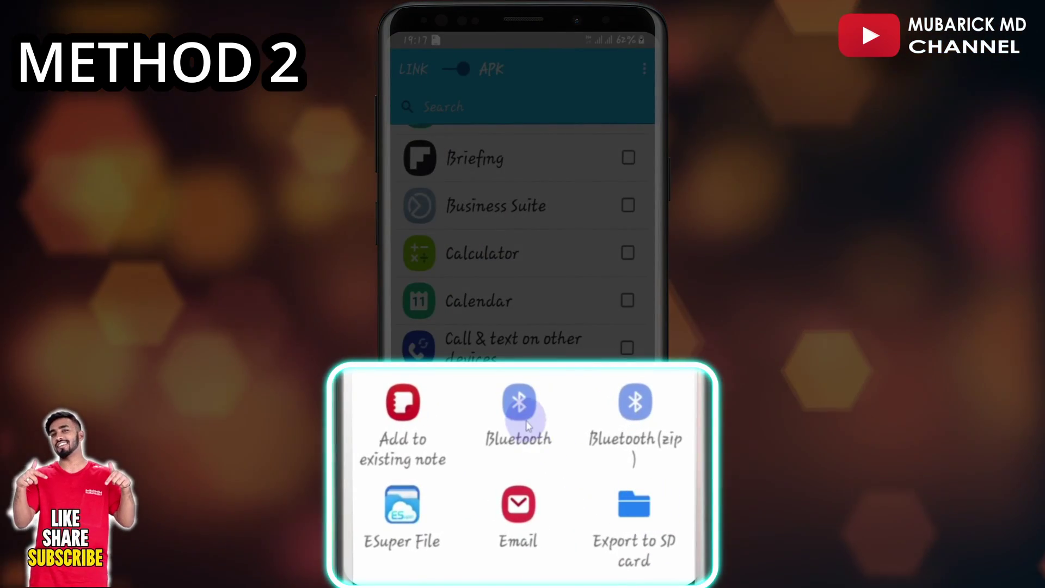
pyautogui.click(525, 427)
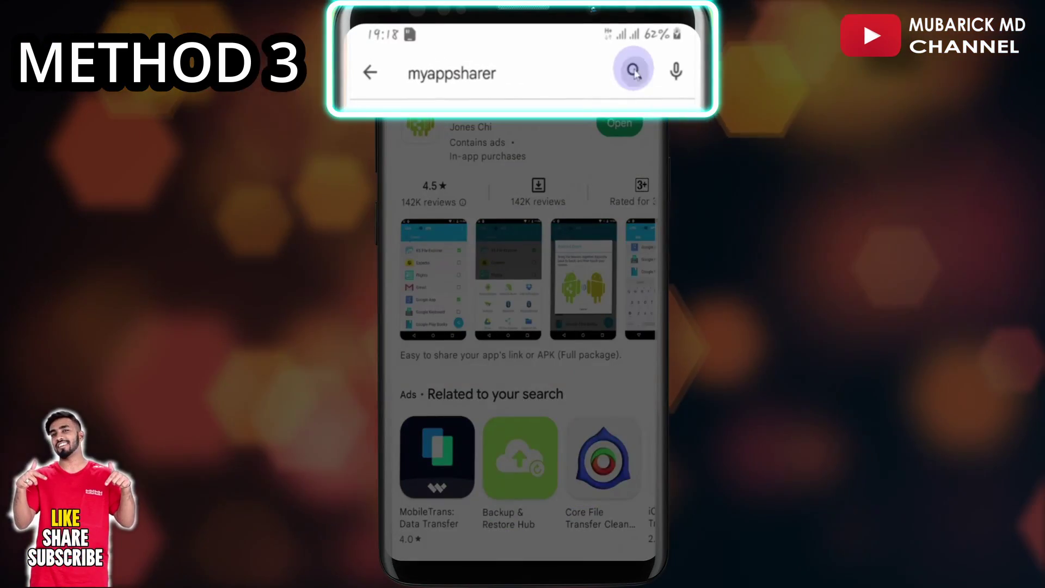
# Replace the 'myappsharer' query with 'shareit' and launch SHAREit from the results.
pyautogui.click(633, 70)
pyautogui.press('BackSpace')
pyautogui.press('BackSpace')
pyautogui.press('BackSpace')
pyautogui.press('BackSpace')
pyautogui.press('BackSpace')
pyautogui.press('BackSpace')
pyautogui.press('BackSpace')
pyautogui.press('BackSpace')
pyautogui.press('BackSpace')
pyautogui.press('BackSpace')
pyautogui.press('BackSpace')
pyautogui.write('shareit')
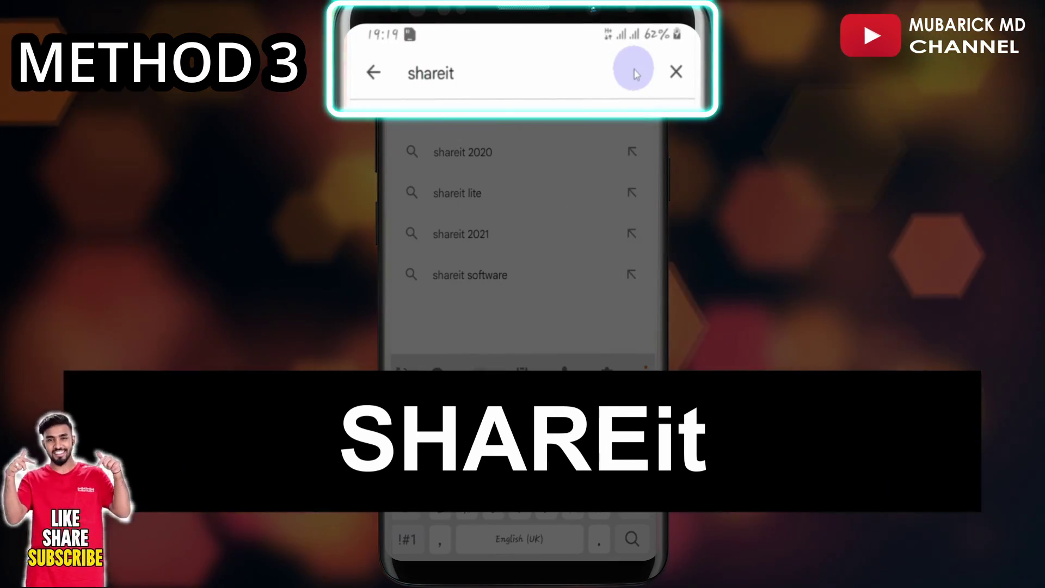
pyautogui.press('Return')
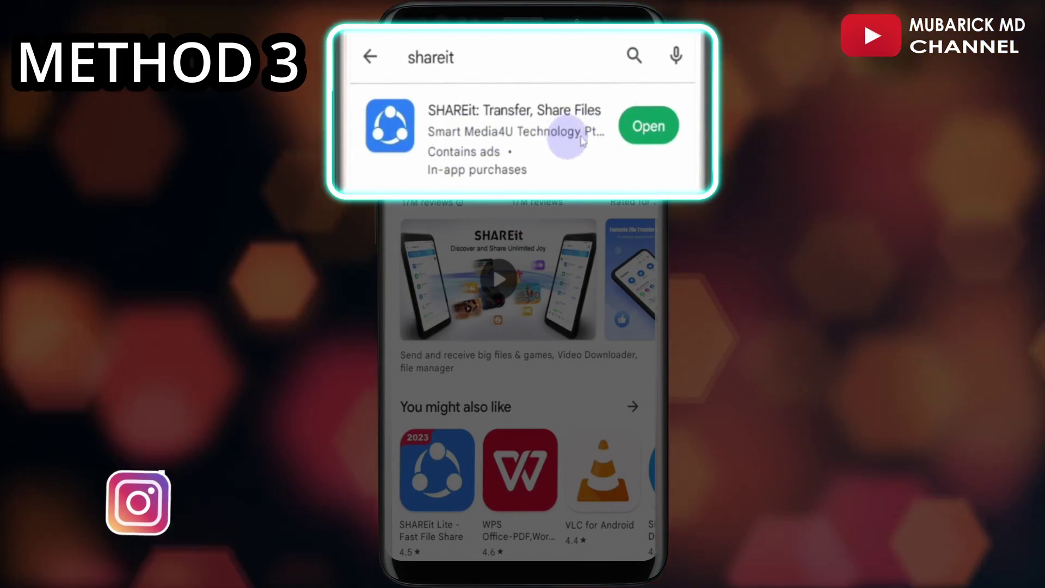
pyautogui.click(648, 126)
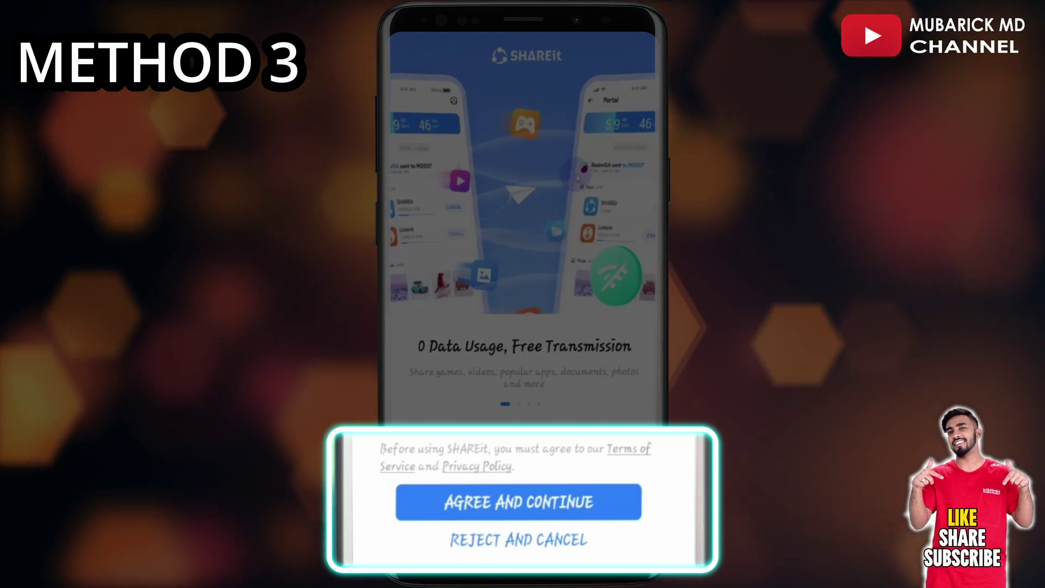
# Agree to SHAREit's terms and allow access to photos, media and files.
pyautogui.click(474, 504)
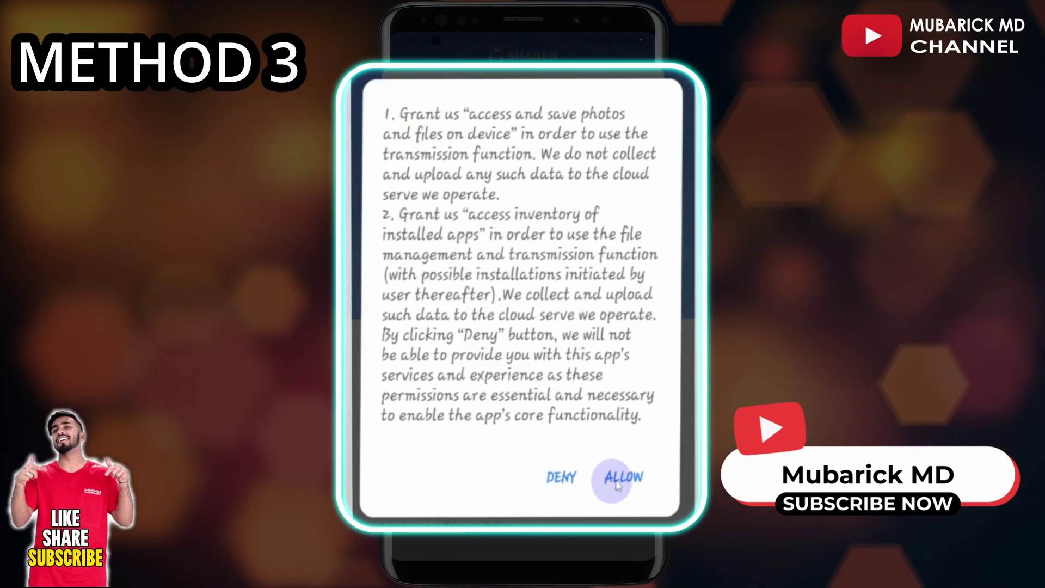
pyautogui.click(617, 483)
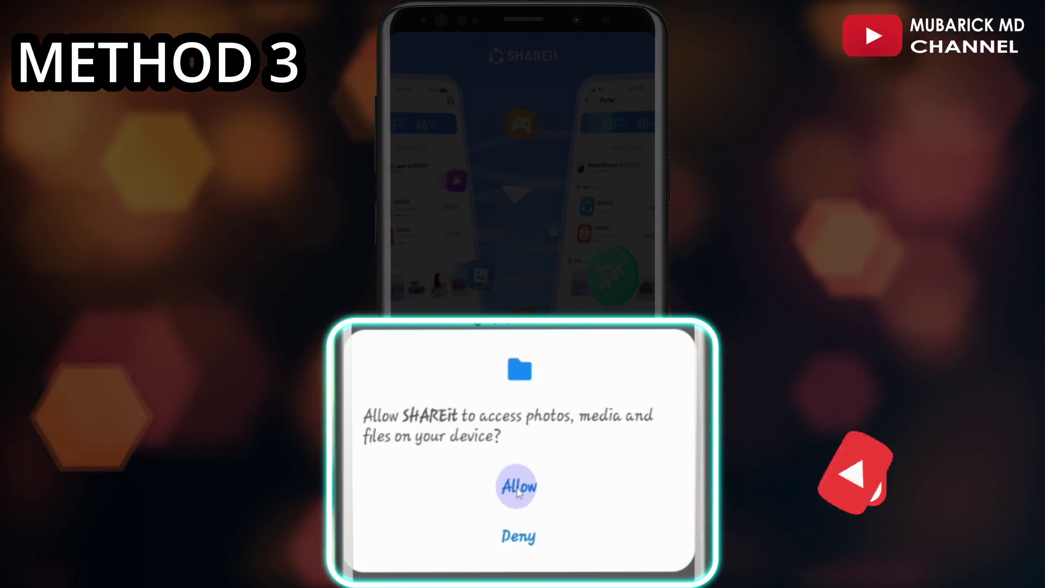
pyautogui.click(518, 490)
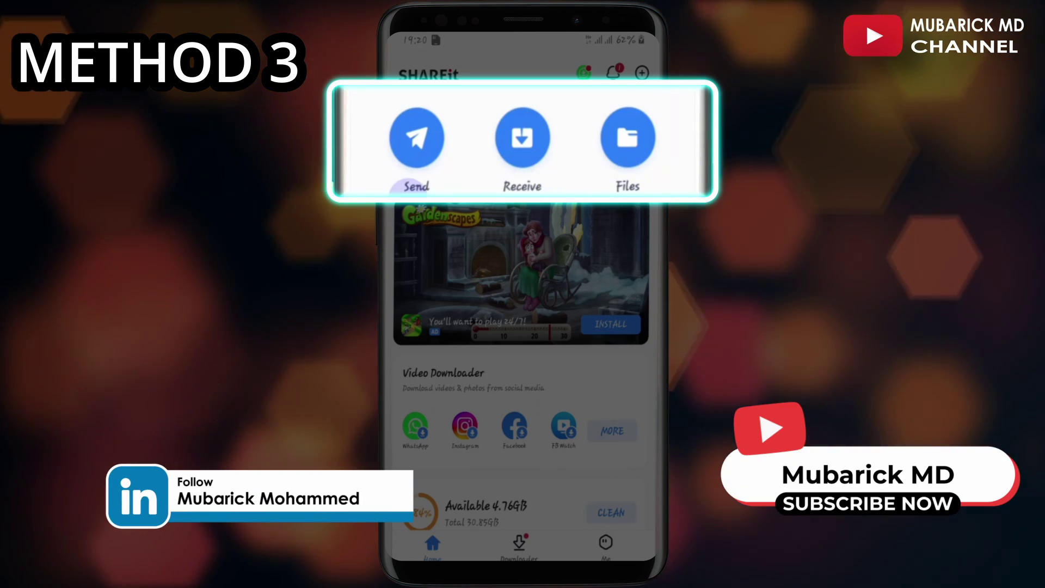
# Start a send in SHAREit and grant location permission while the app is in use.
pyautogui.click(418, 140)
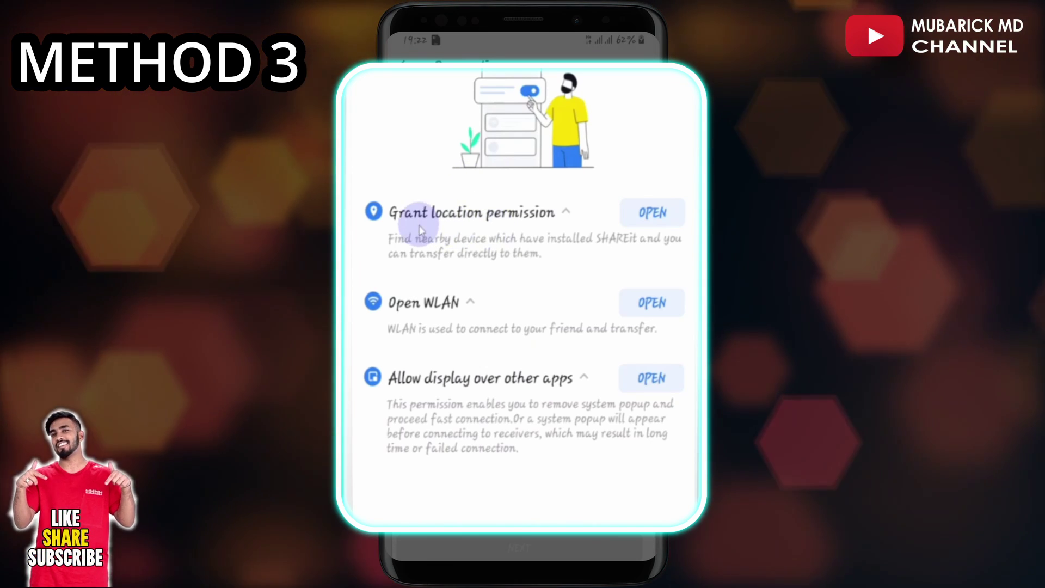
pyautogui.click(652, 213)
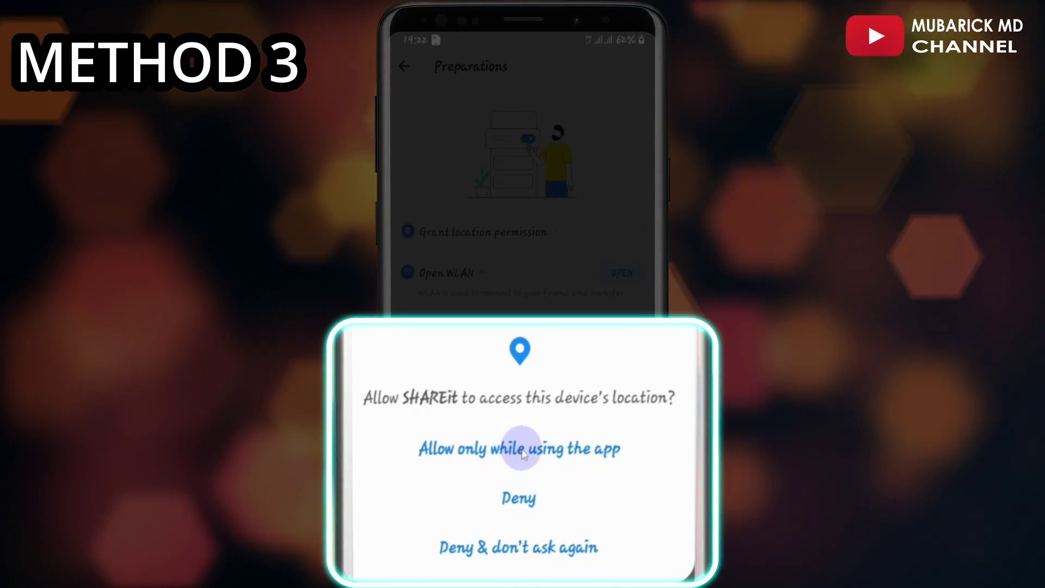
pyautogui.click(503, 455)
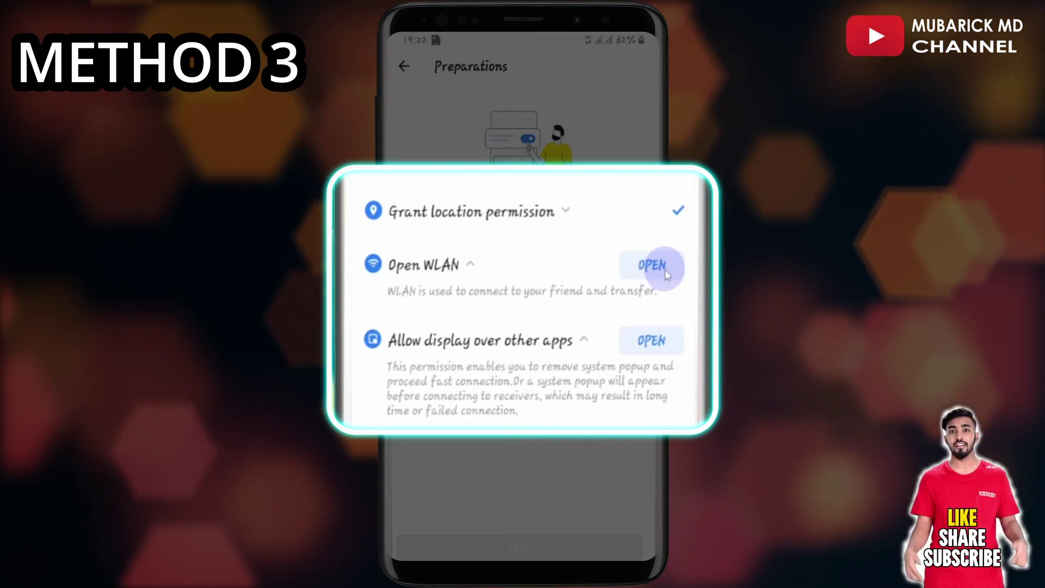
# Complete the WLAN preparation by switching Wi-Fi on.
pyautogui.click(626, 265)
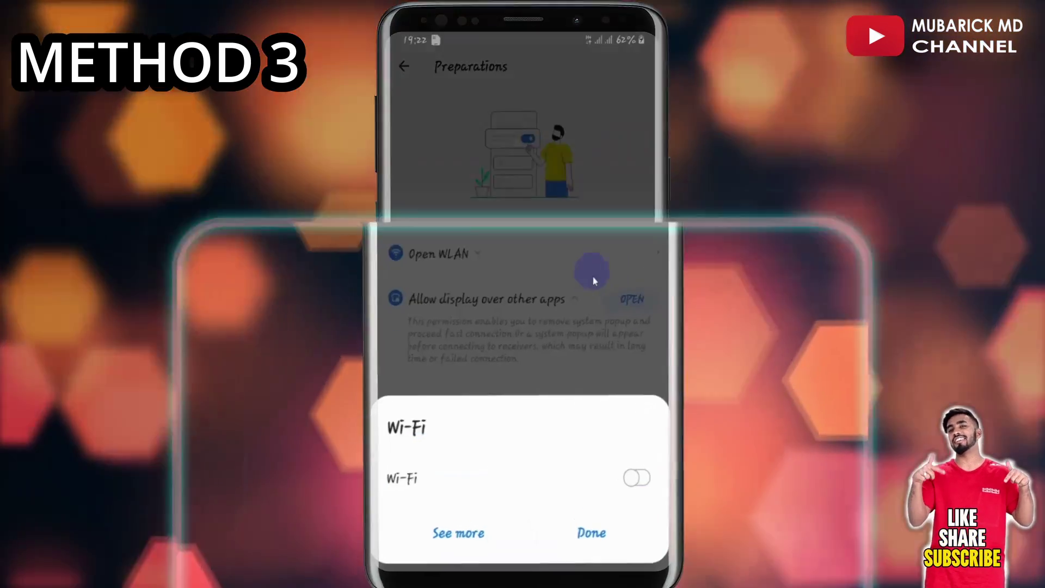
pyautogui.click(672, 483)
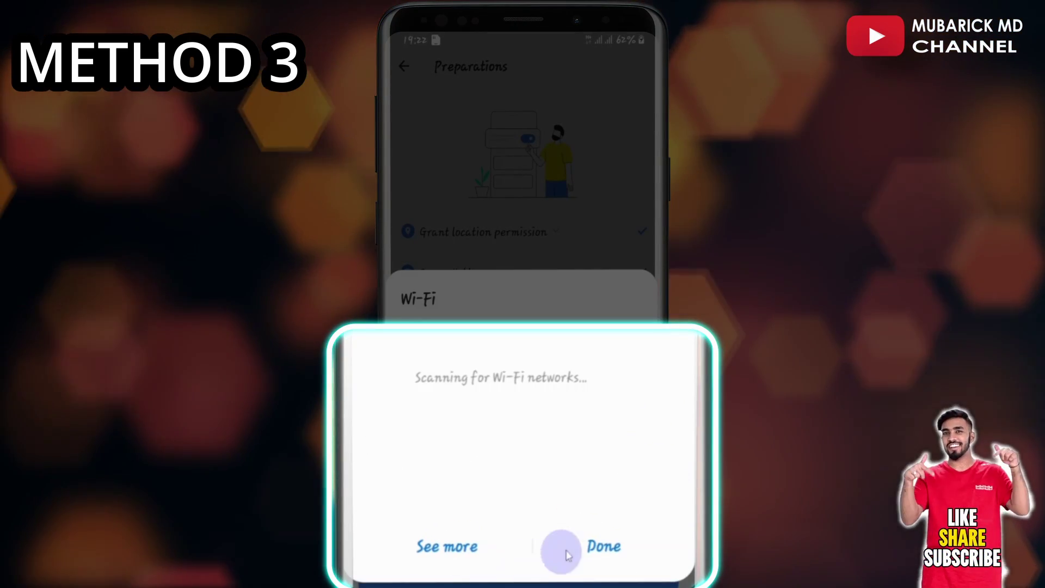
pyautogui.click(606, 548)
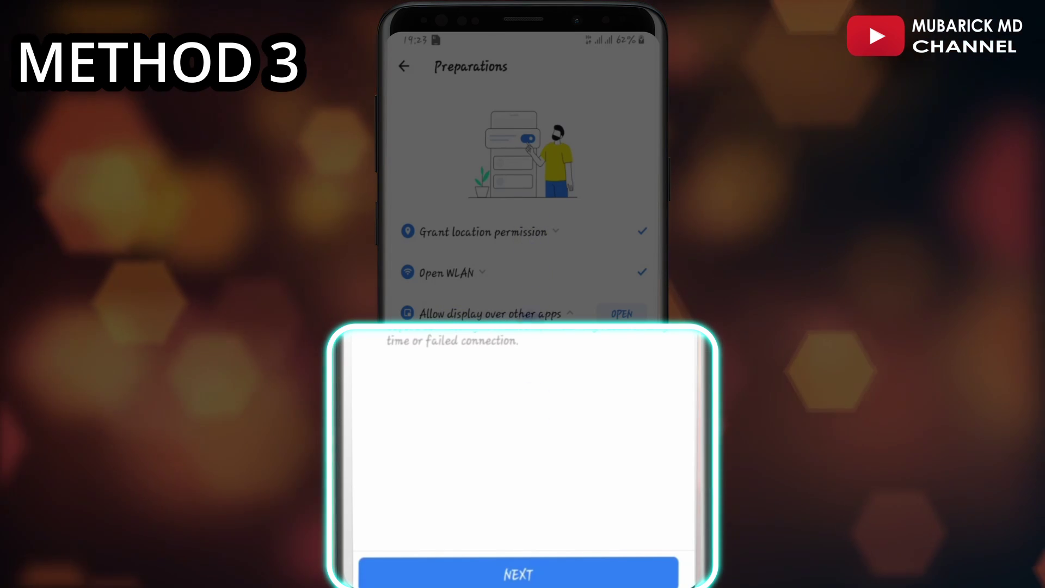
# Continue past Preparations and allow camera access to reach the Scan screen.
pyautogui.click(514, 576)
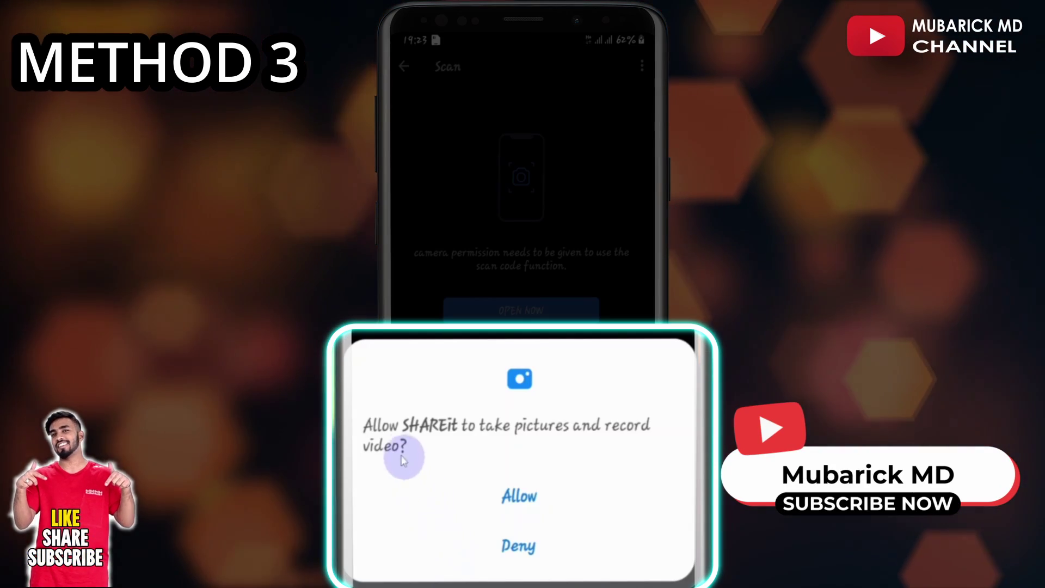
pyautogui.click(489, 492)
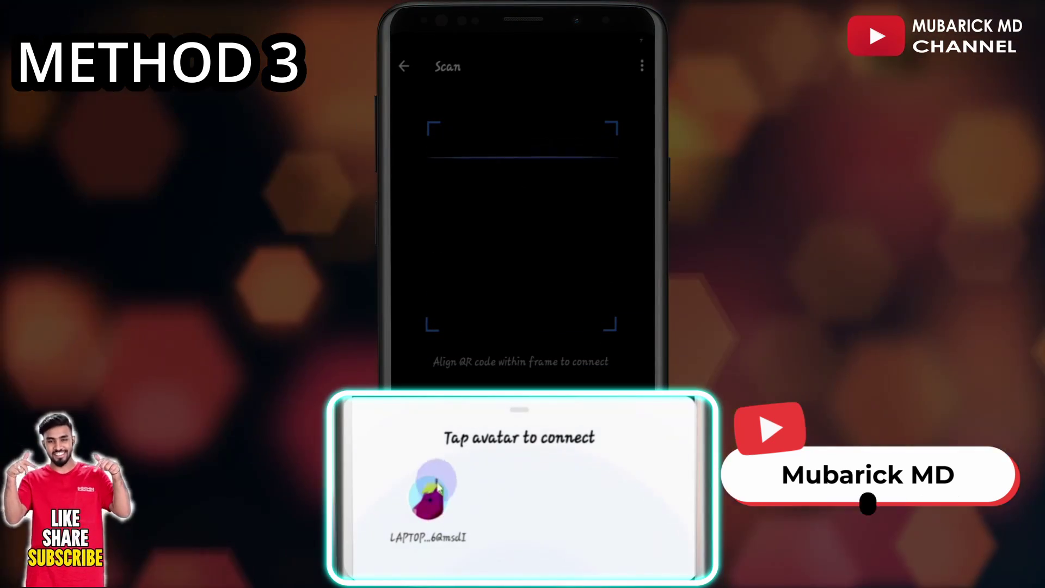